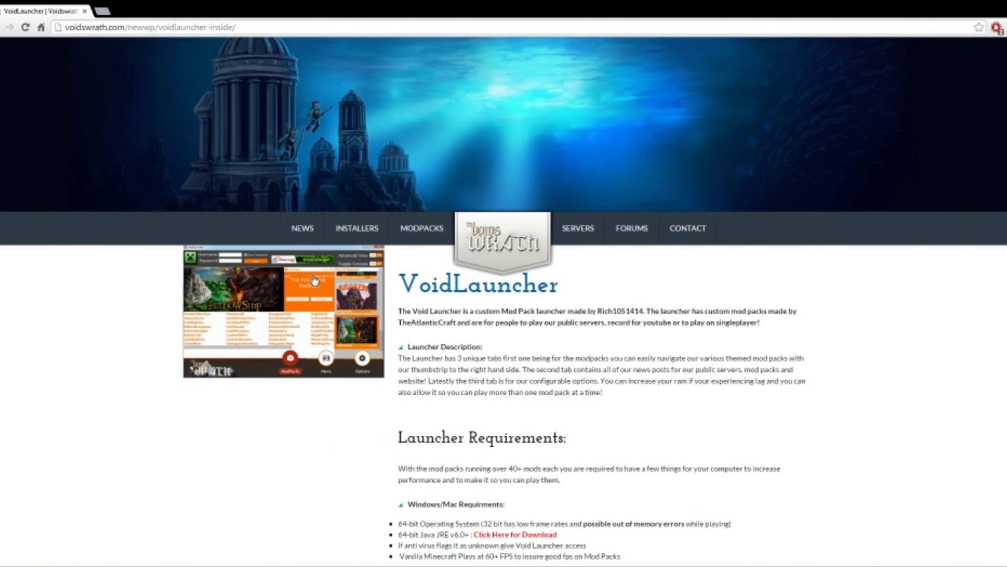
Download VoidLauncher for Windows from the Void's Wrath VoidLauncher page
drag(399, 284, 558, 286)
click(558, 286)
scroll(475, 330, down, 6)
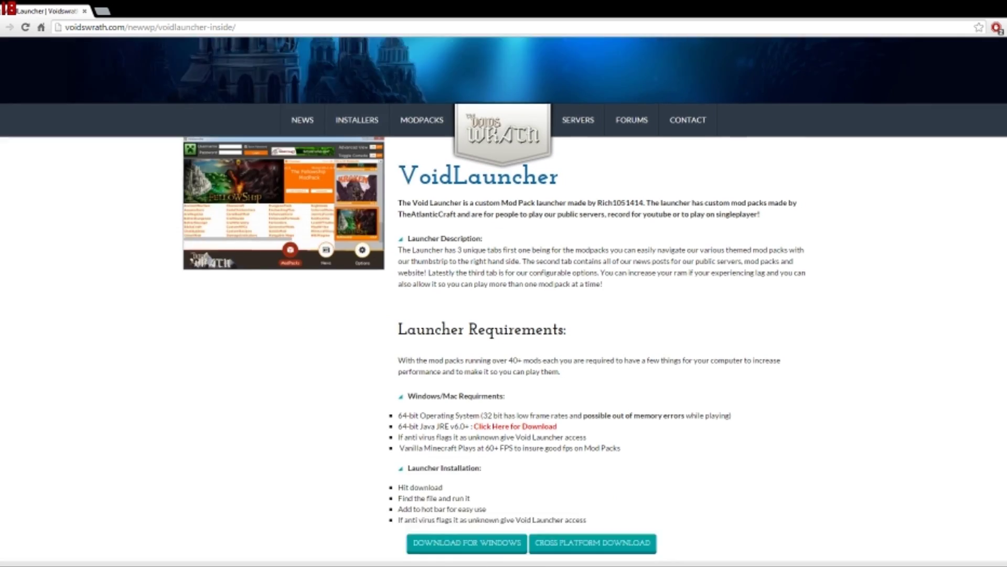
scroll(475, 330, up, 2)
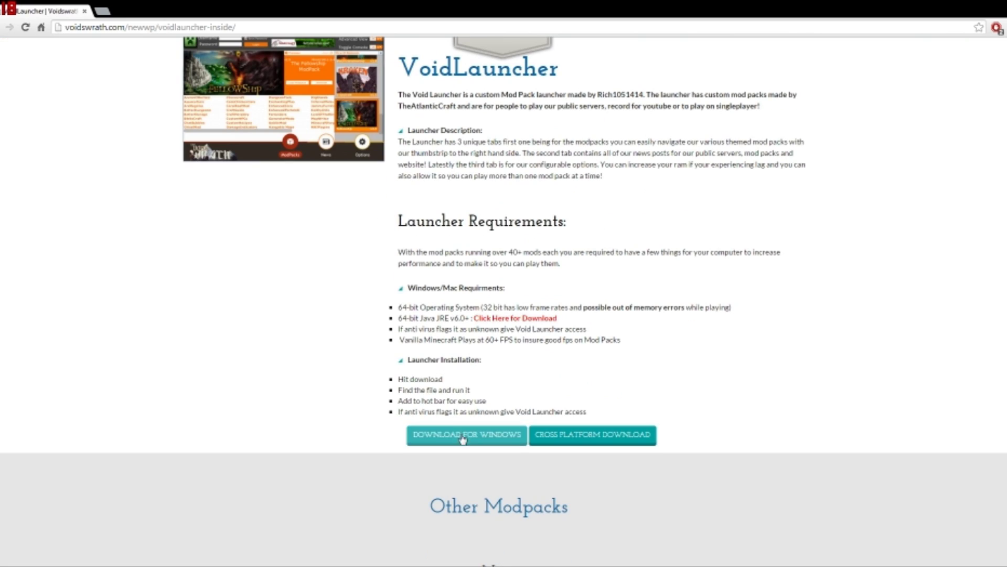
click(489, 439)
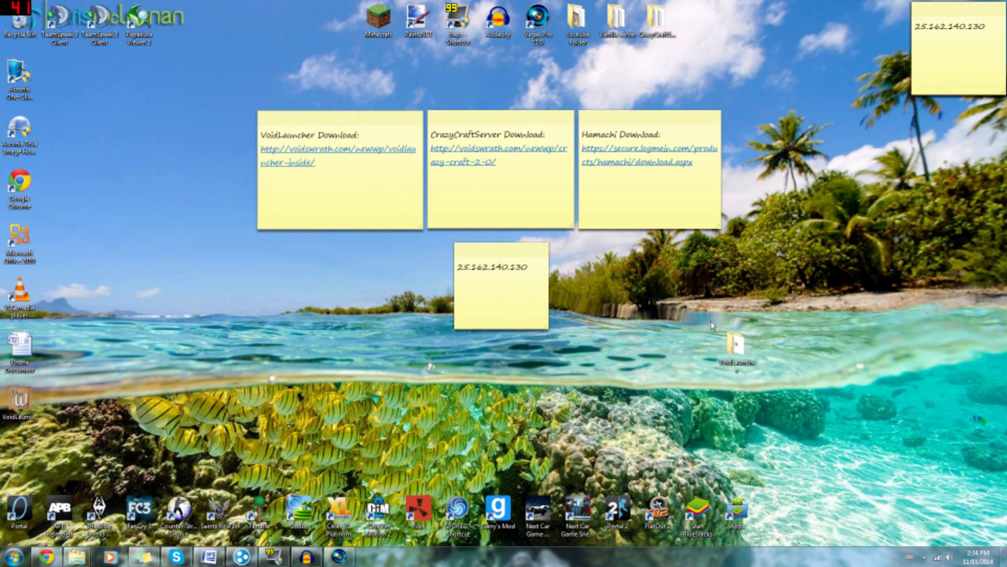
Open the VoidLauncher desktop folder to show the VoidLauncher application
double_click(749, 353)
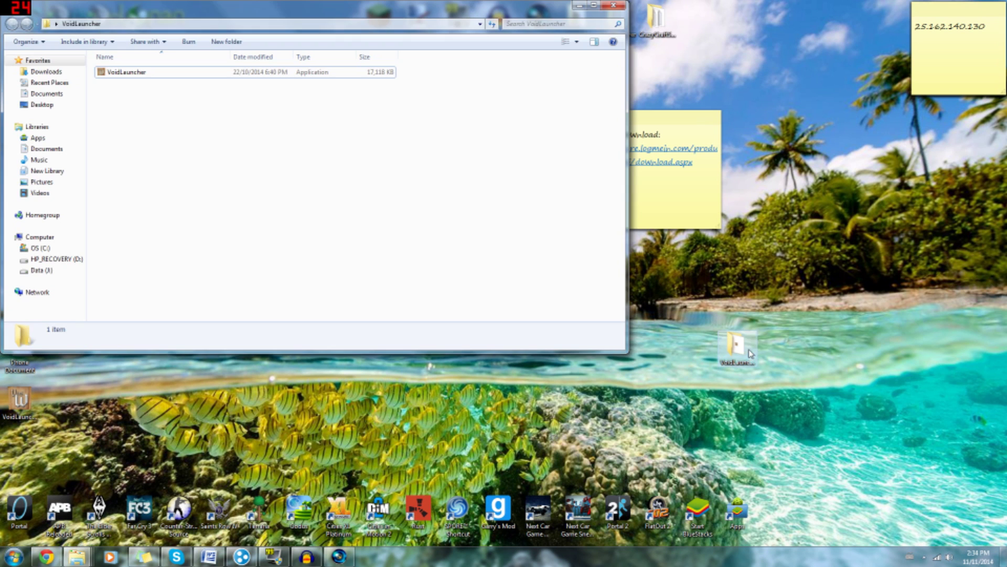
click(135, 73)
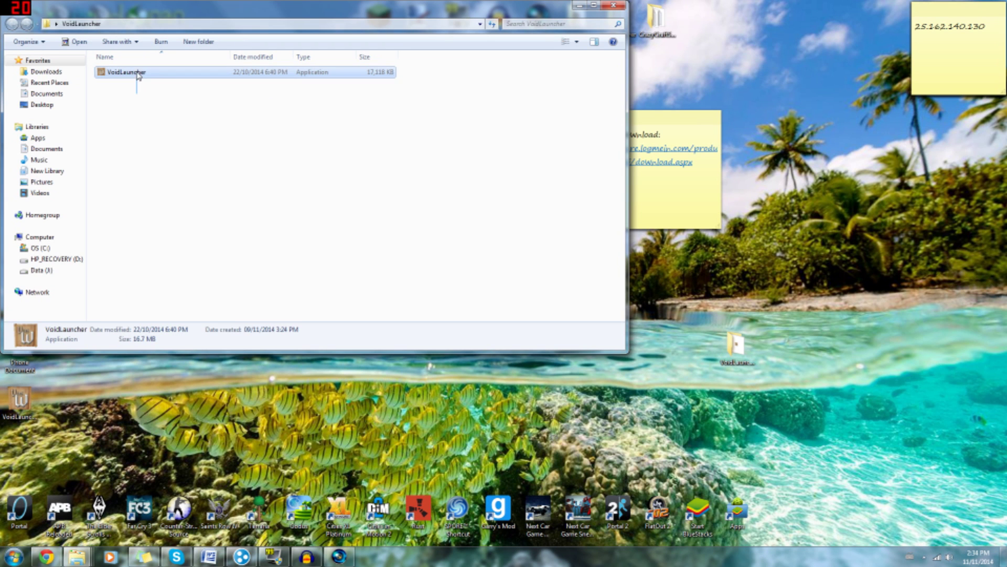
click(133, 112)
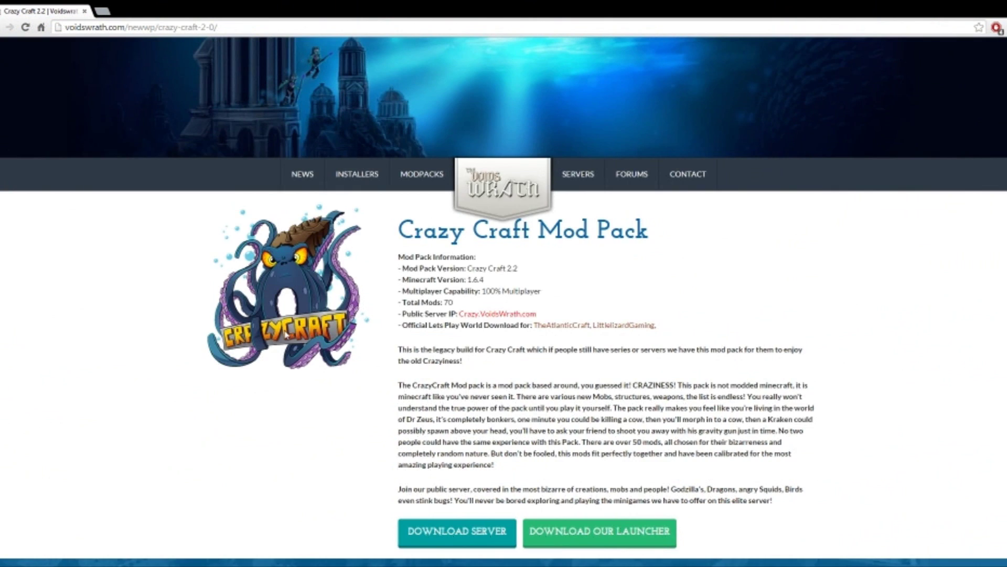
Start the Crazy Craft 2.2 server zip download from the mod pack page
scroll(286, 333, up, 1)
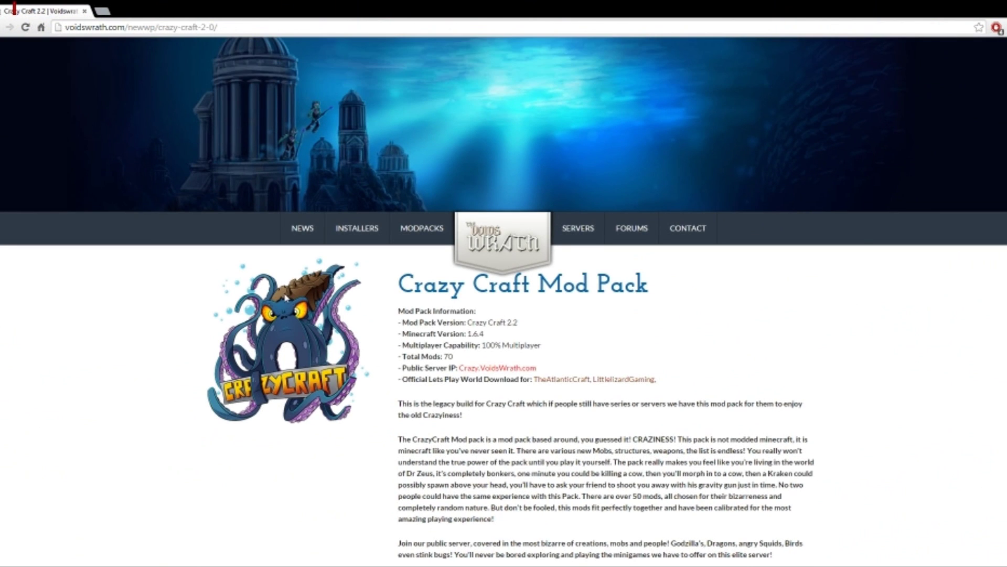
scroll(286, 333, down, 1)
scroll(413, 330, down, 2)
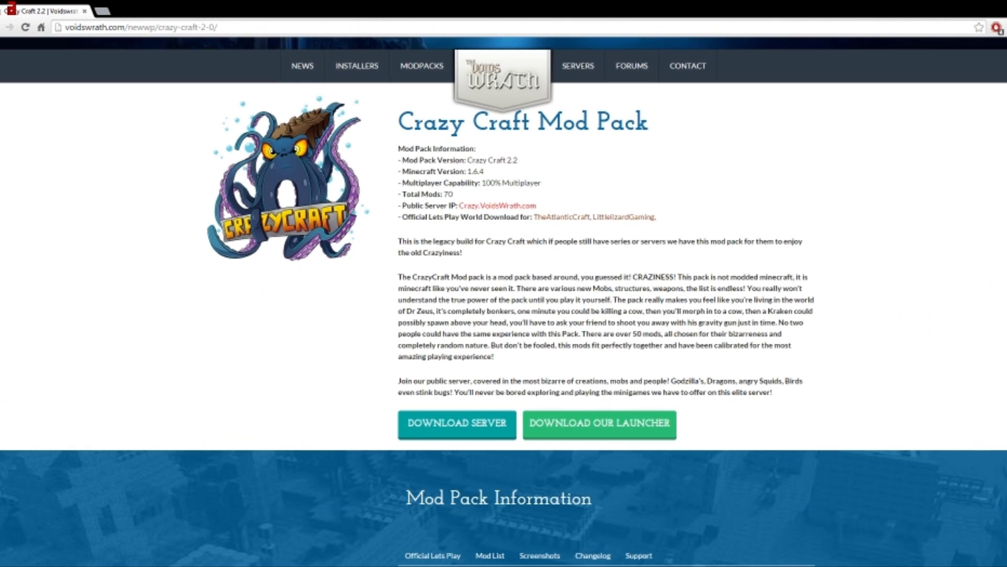
click(446, 429)
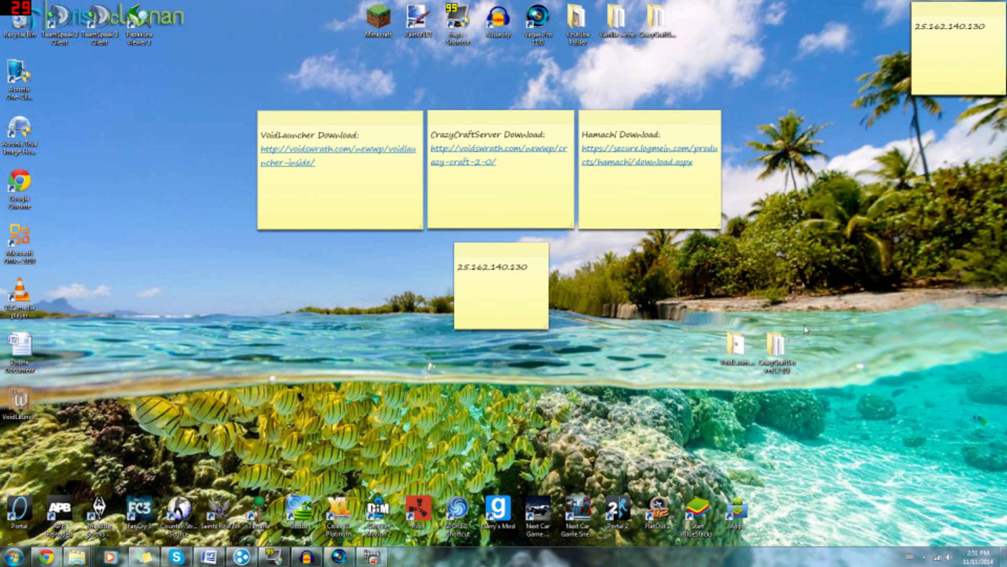
Open the CrazyCraftServer2.2 (1) folder and bring up the Server Start 10GB(PC) context menu
double_click(775, 356)
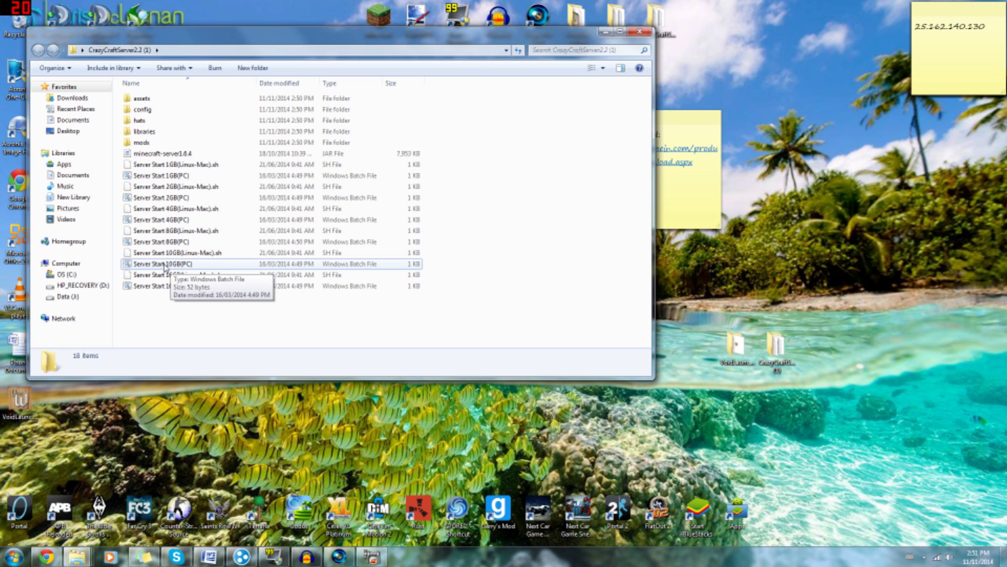
right_click(164, 268)
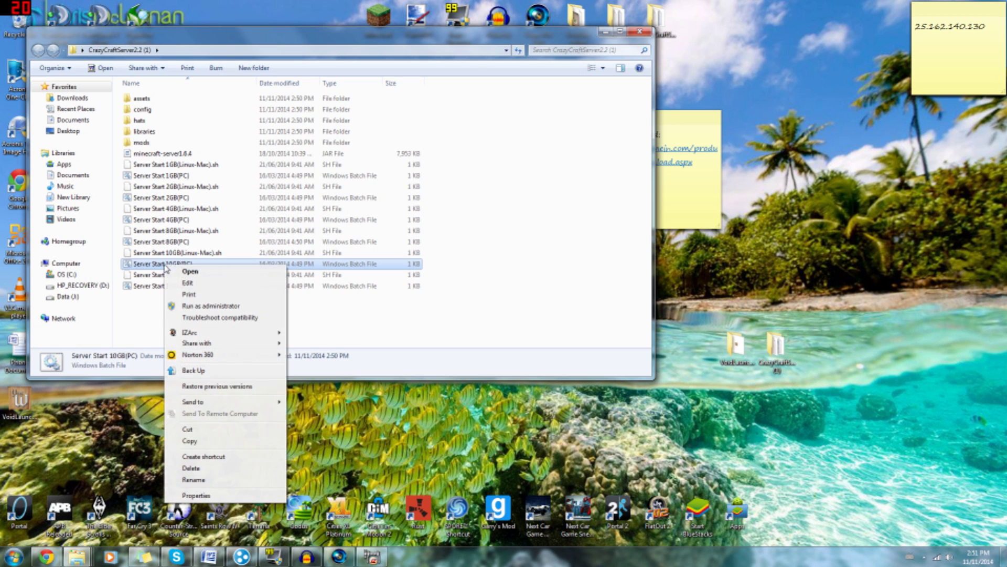
Edit Server Start 10GB(PC) in Notepad, changing -Xms512M to -Xms3500M, and save it
click(188, 284)
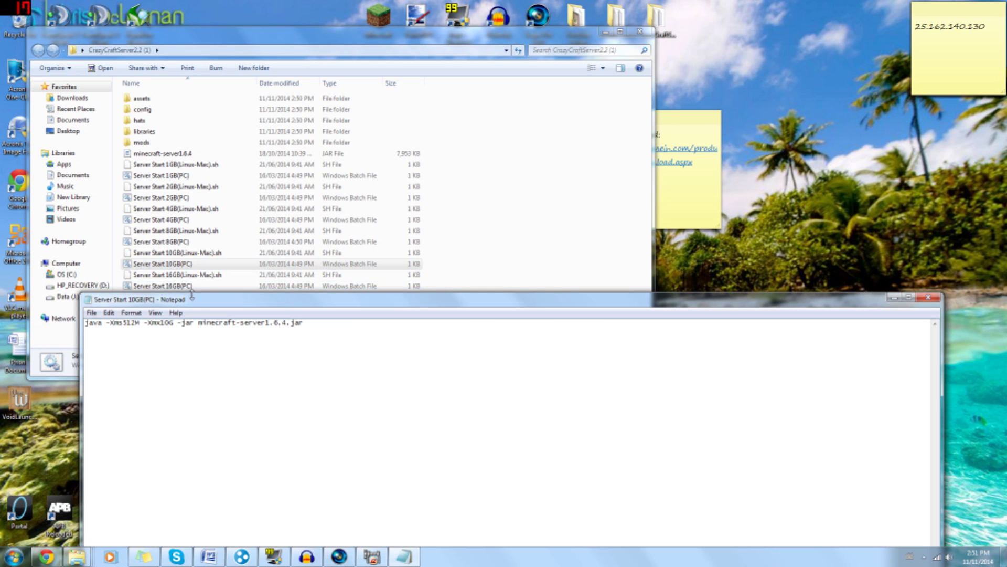
drag(195, 310, 192, 139)
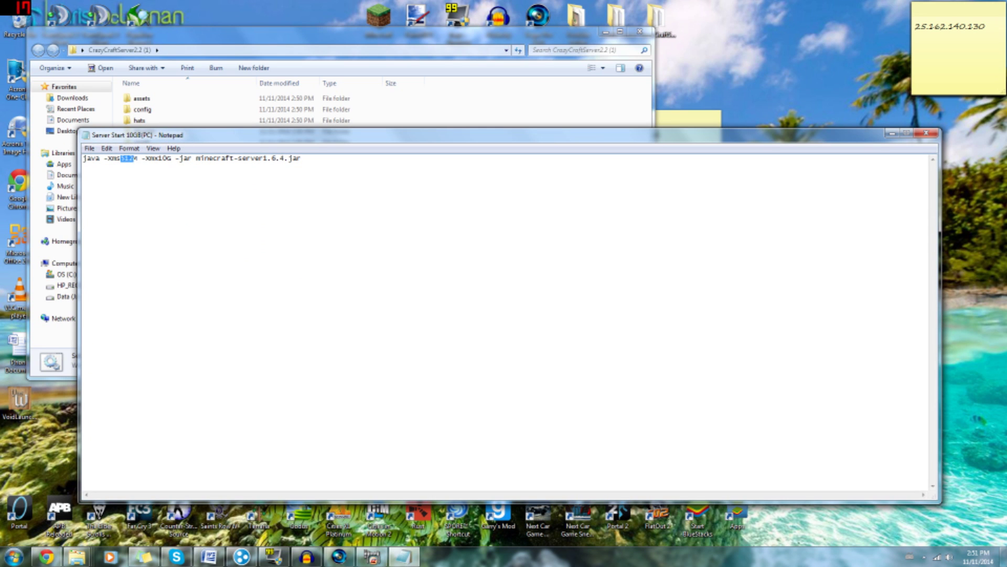
text(3500)
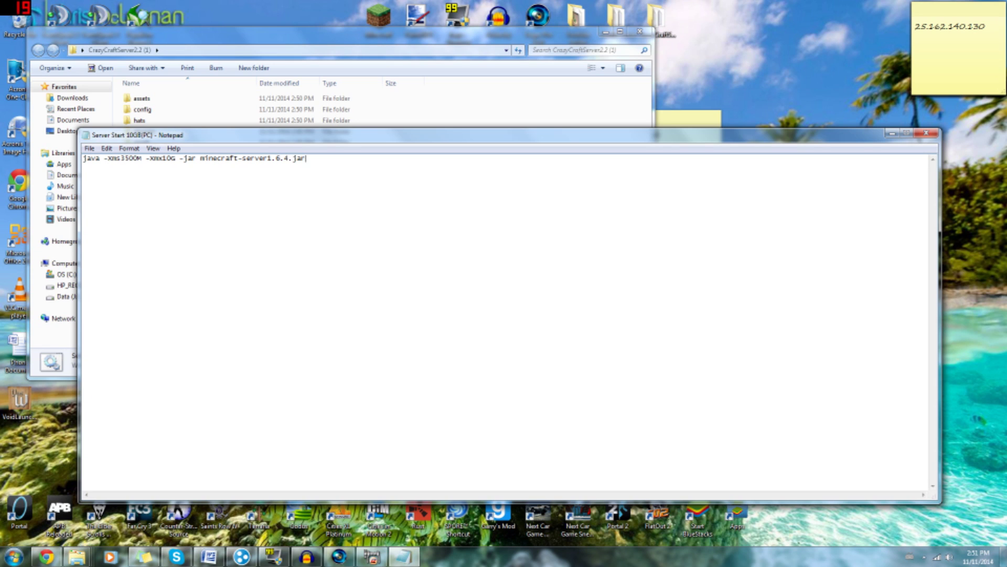
key(shift+Left)
key(shift+Left)
key(shift+Left)
key(shift+Left)
click(235, 158)
click(927, 133)
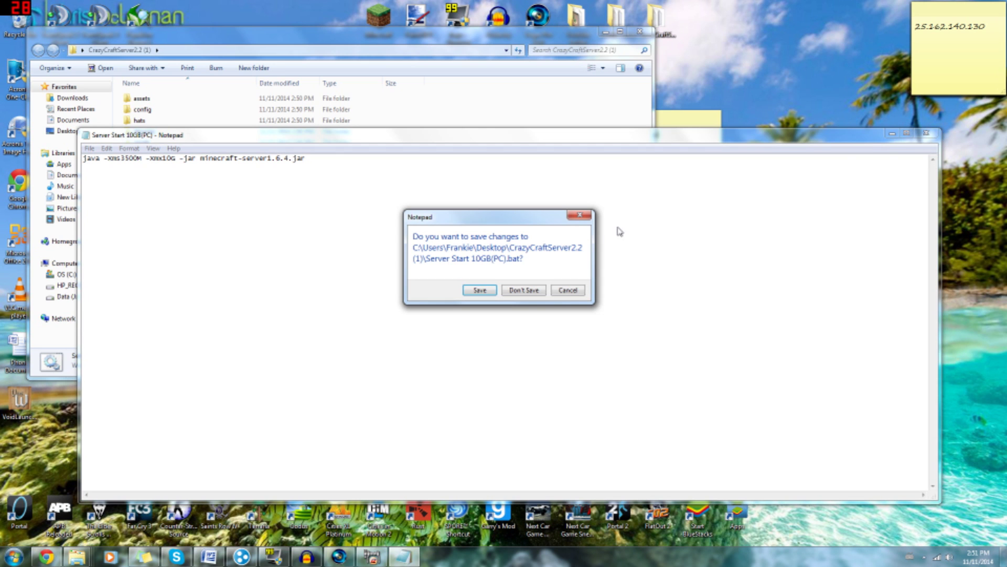
click(479, 288)
click(184, 310)
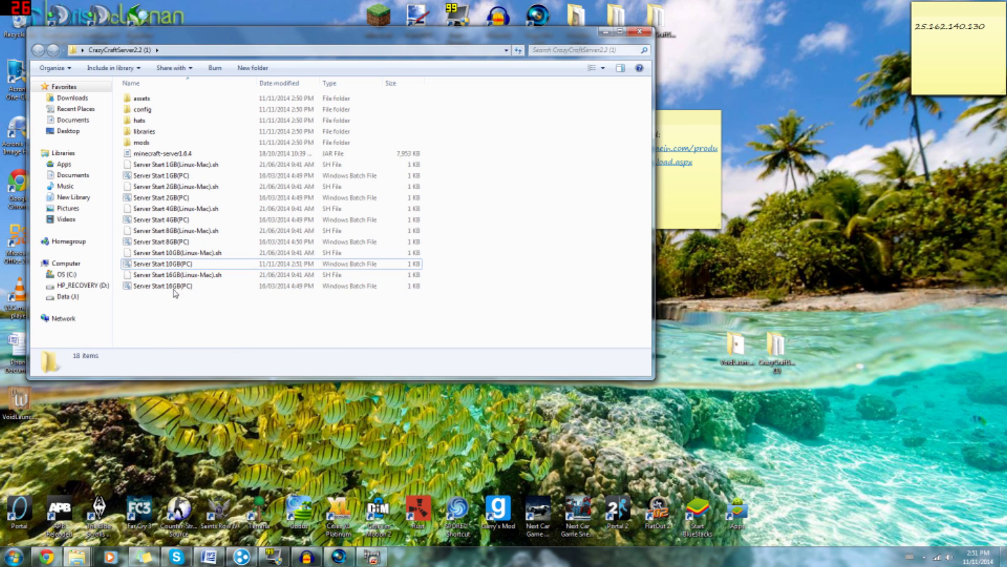
Run Server Start 10GB(PC) and move the Minecraft server window to the right
double_click(175, 265)
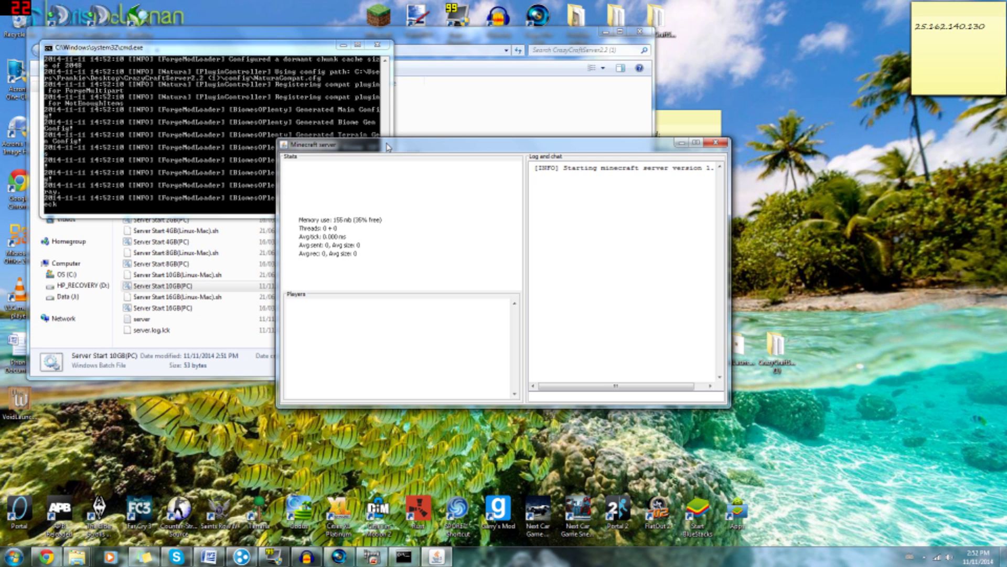
drag(388, 147, 533, 102)
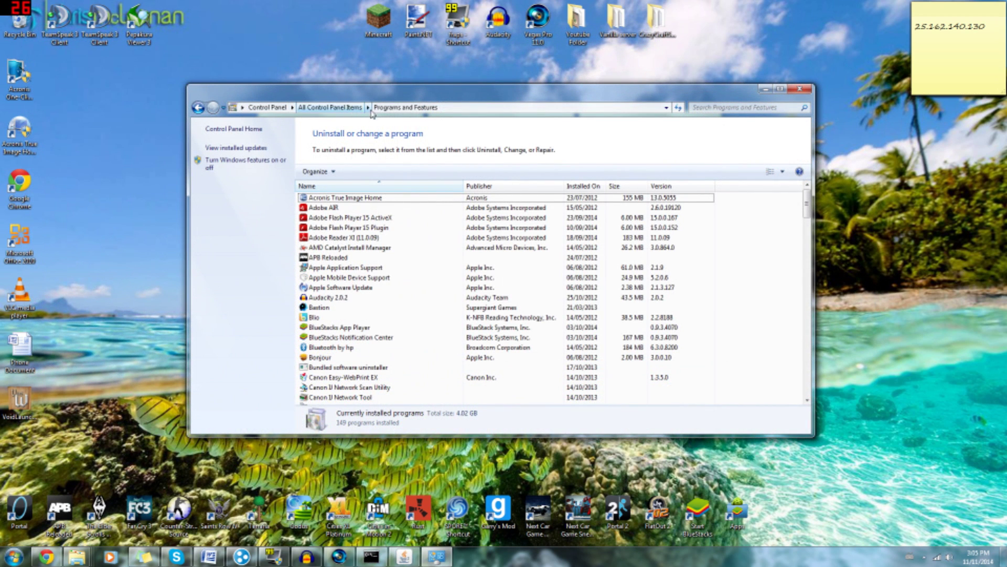
Scroll down through the installed programs in Programs and Features
scroll(371, 252, down, 18)
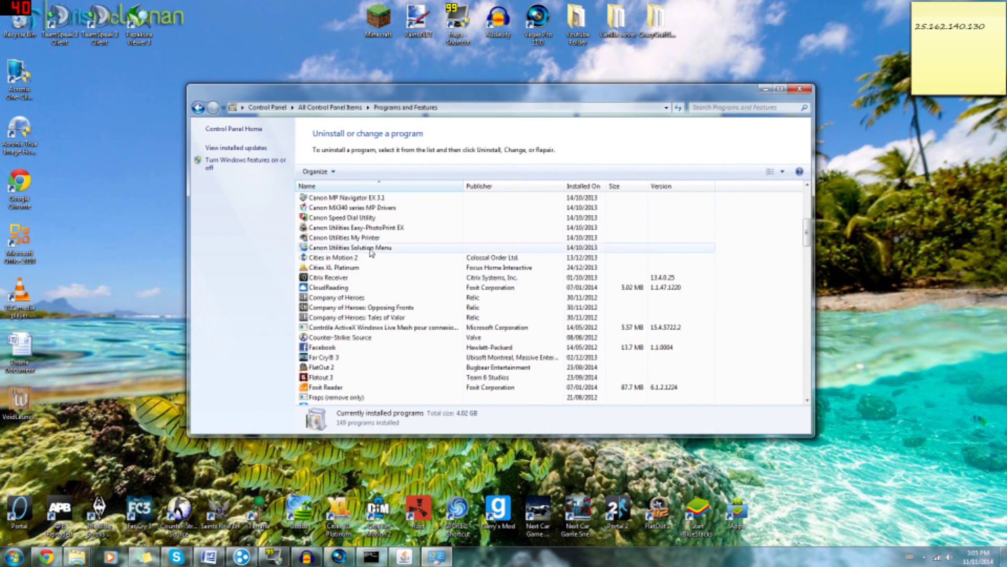
scroll(372, 254, down, 2)
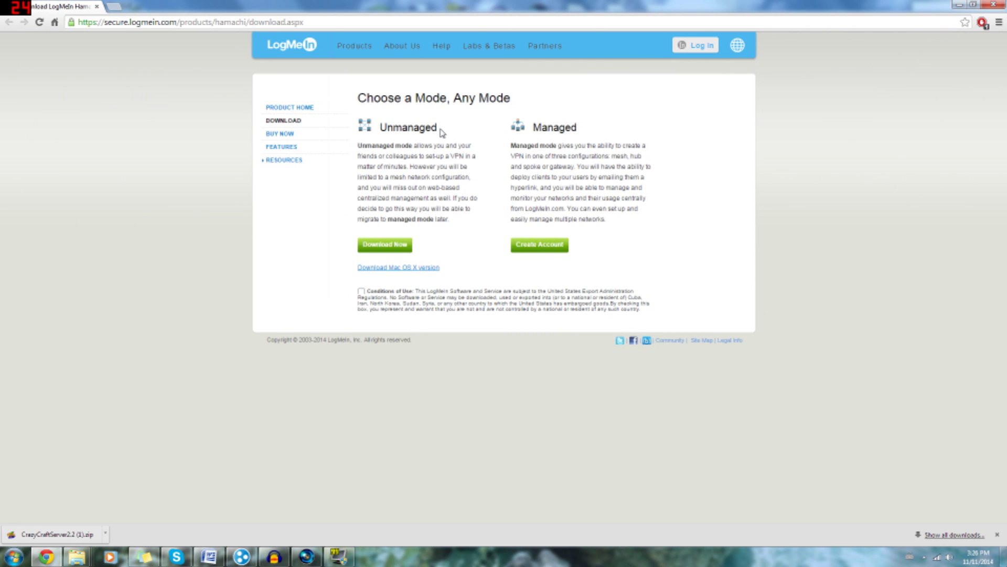
Accept the Hamachi conditions of use and download the Unmanaged mode installer
drag(437, 127, 379, 127)
click(379, 128)
click(373, 245)
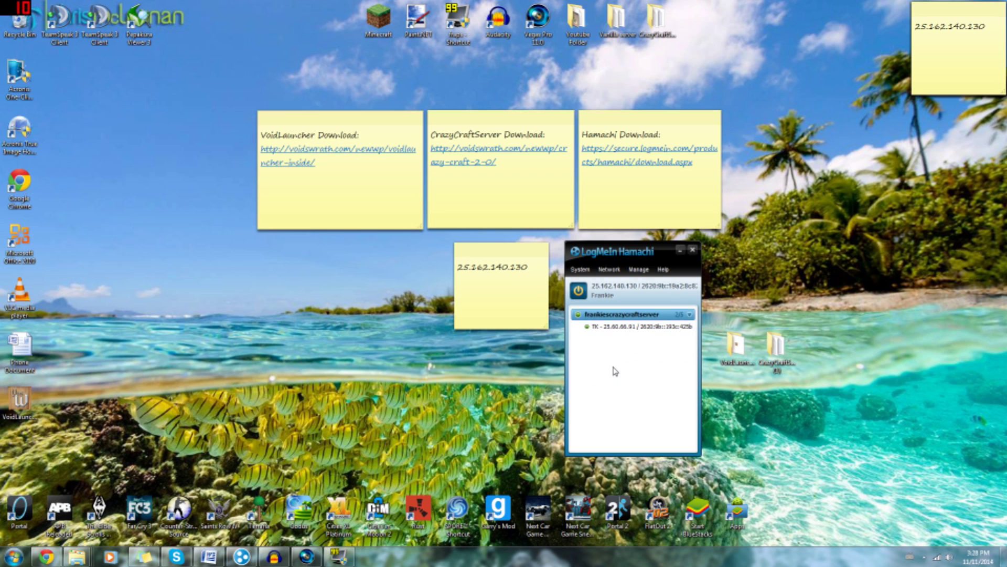
Create a new Hamachi network named Crazycraft, protected by a password
click(610, 271)
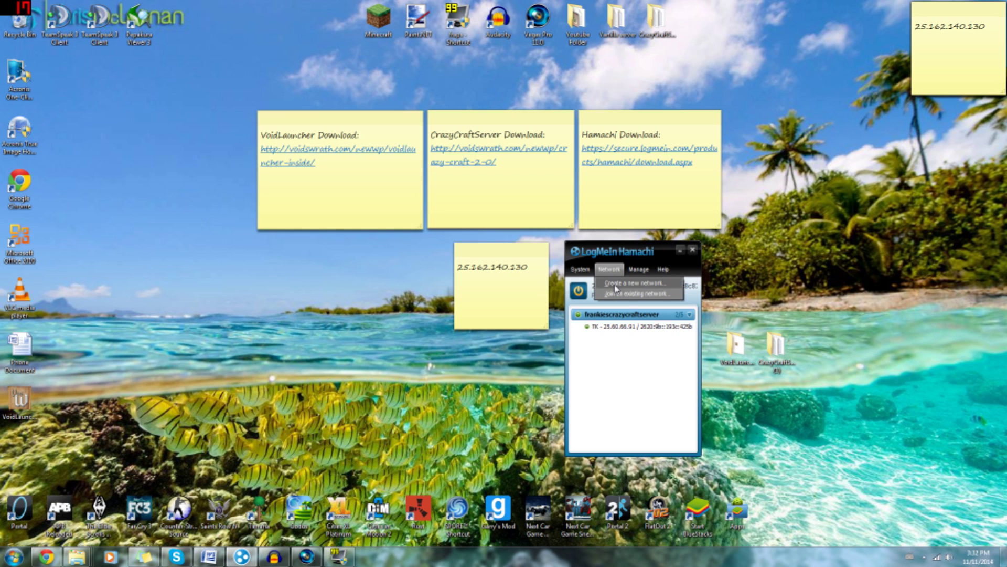
click(615, 286)
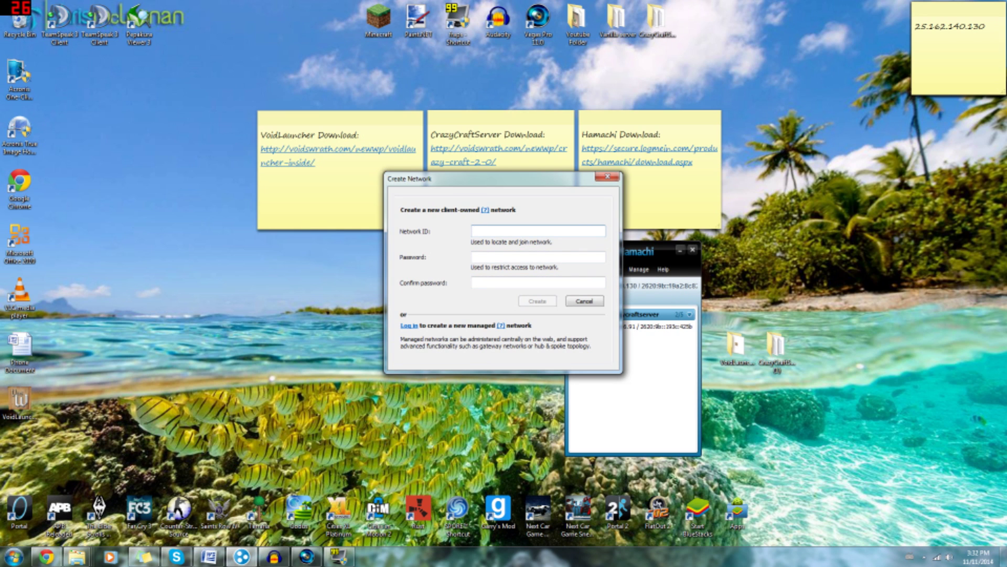
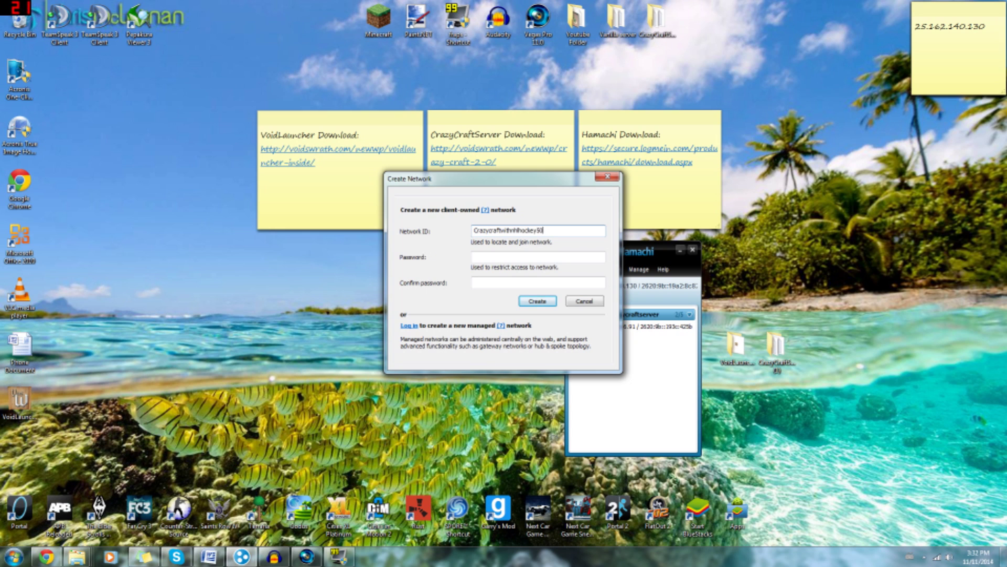
click(475, 256)
key(Tab)
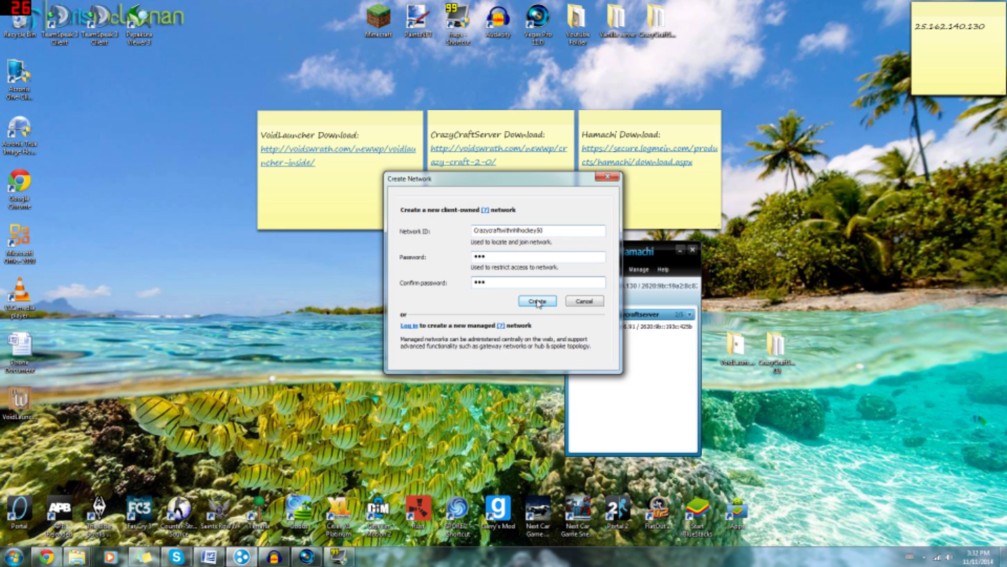
click(537, 301)
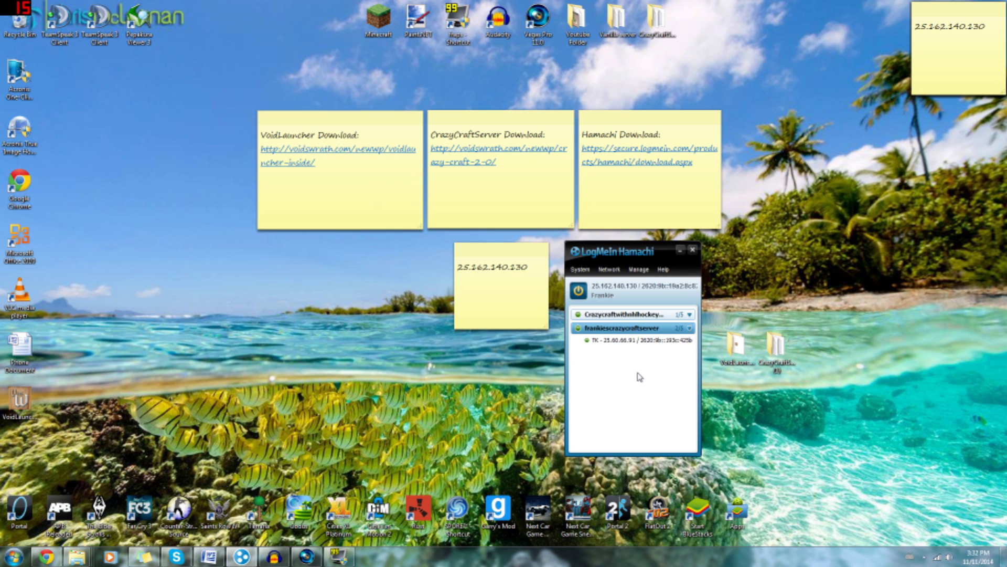
mouse_move(621, 318)
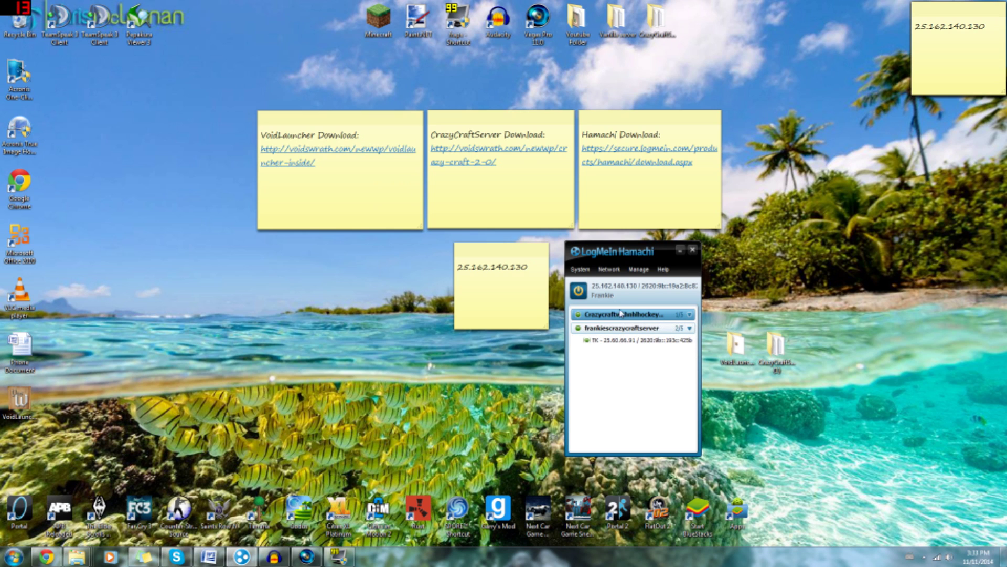
click(615, 271)
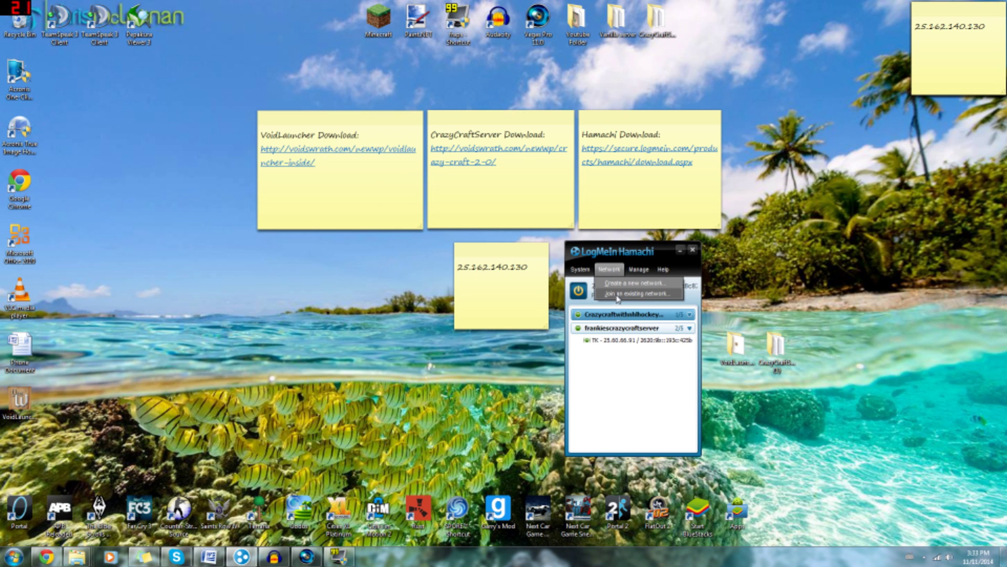
click(618, 295)
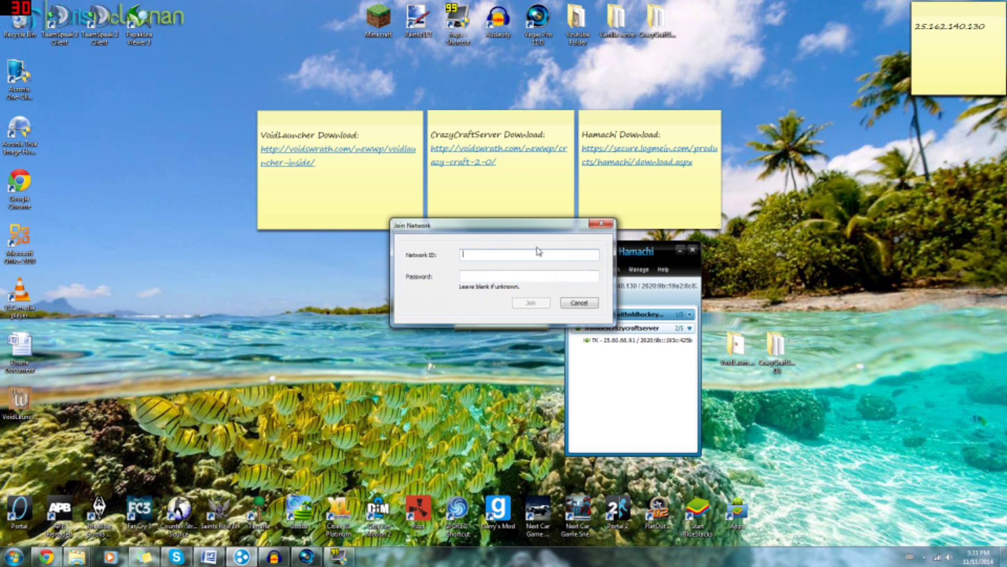
click(578, 300)
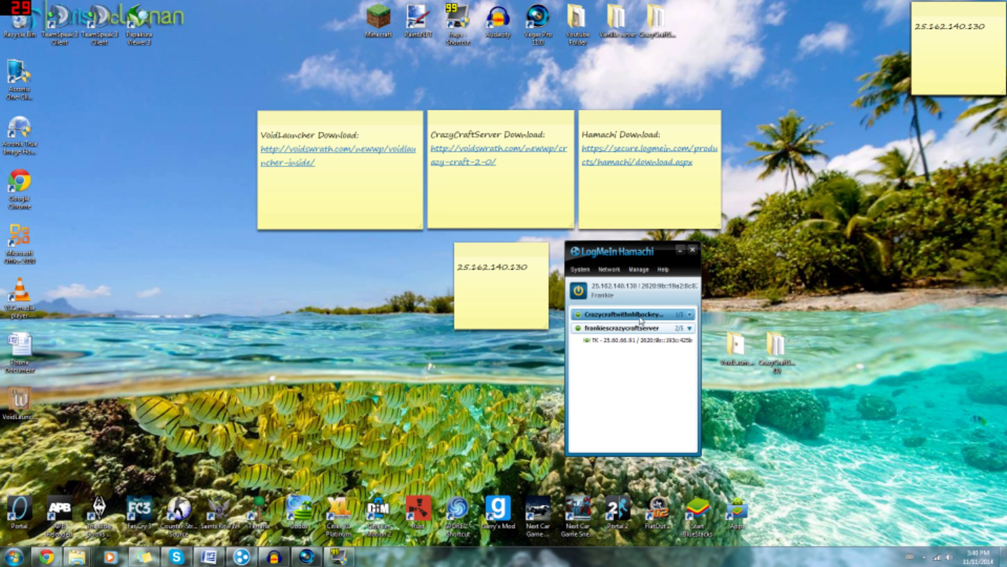
Copy this computer's Hamachi IPv4 address and paste it into the empty sticky note
right_click(619, 317)
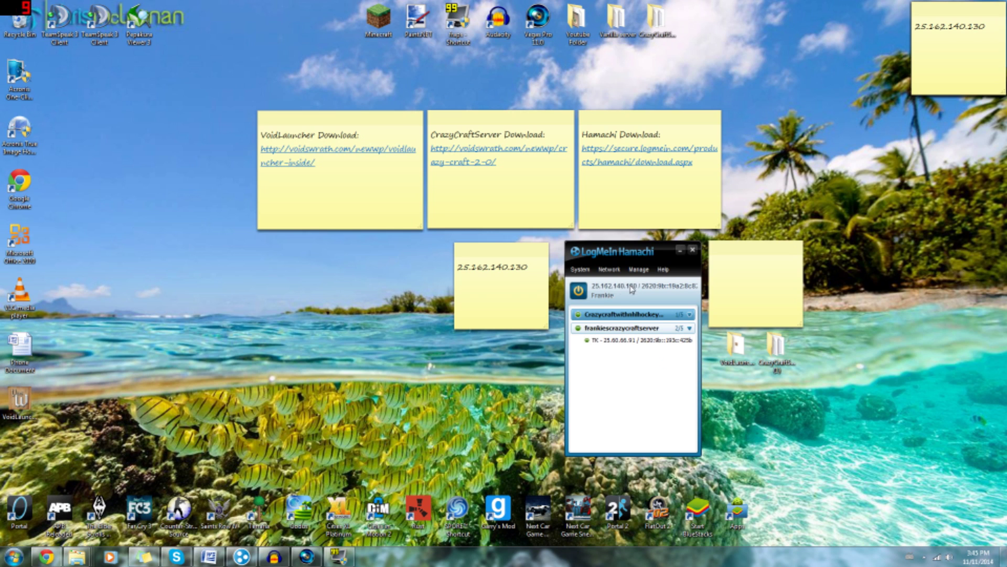
right_click(617, 288)
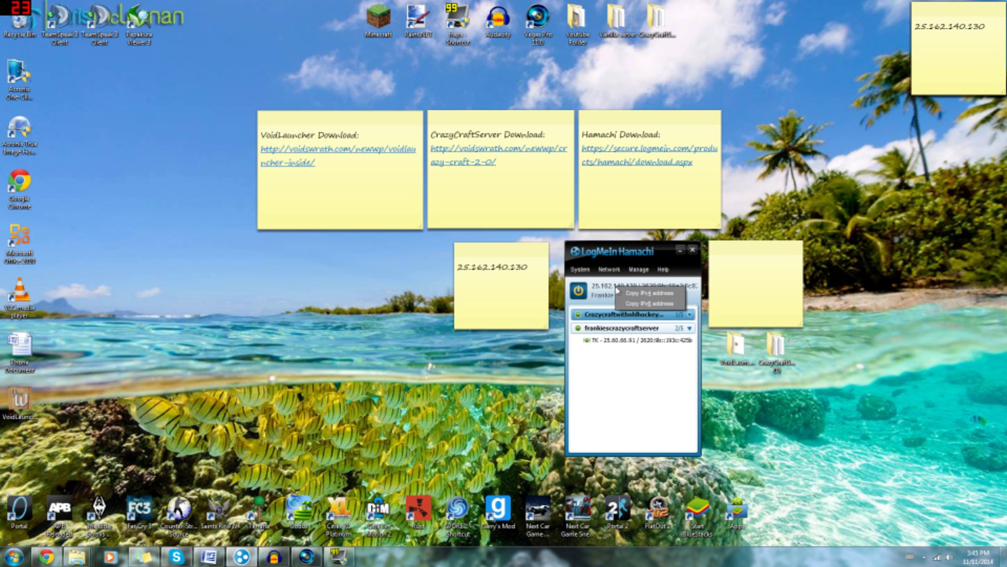
click(642, 293)
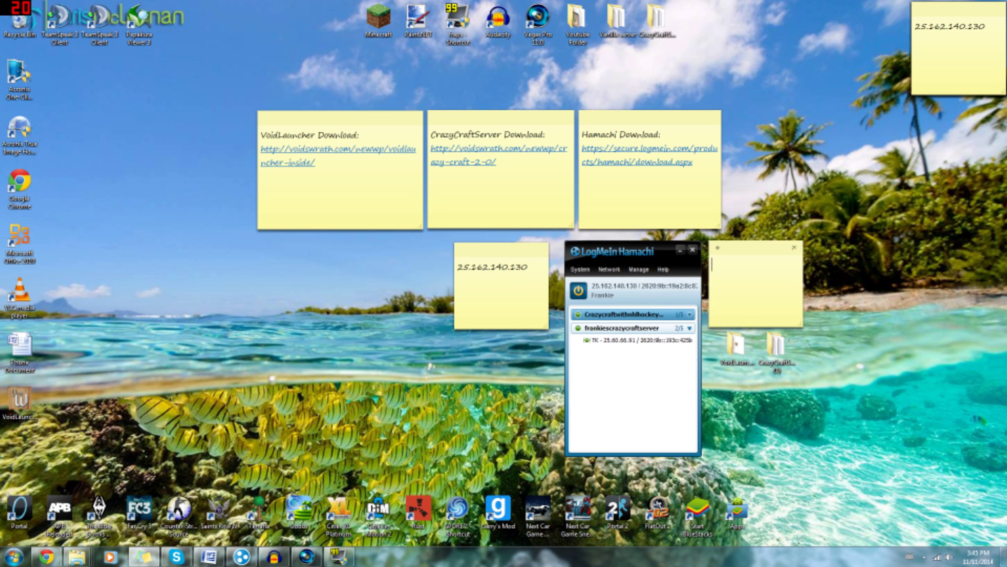
right_click(740, 272)
click(762, 301)
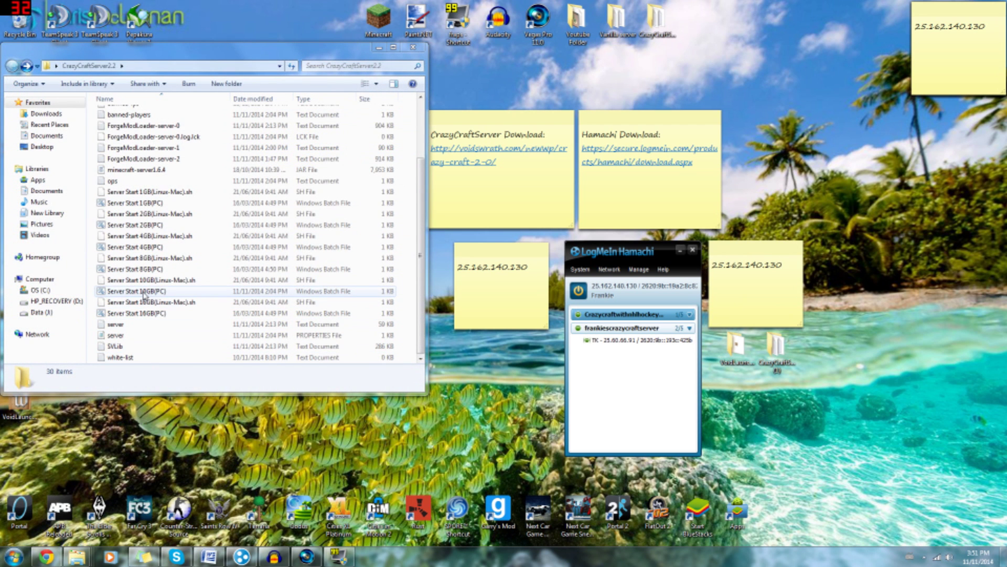
Relaunch the server via Server Start 10GB(PC), then open the VoidLauncher desktop folder
double_click(143, 292)
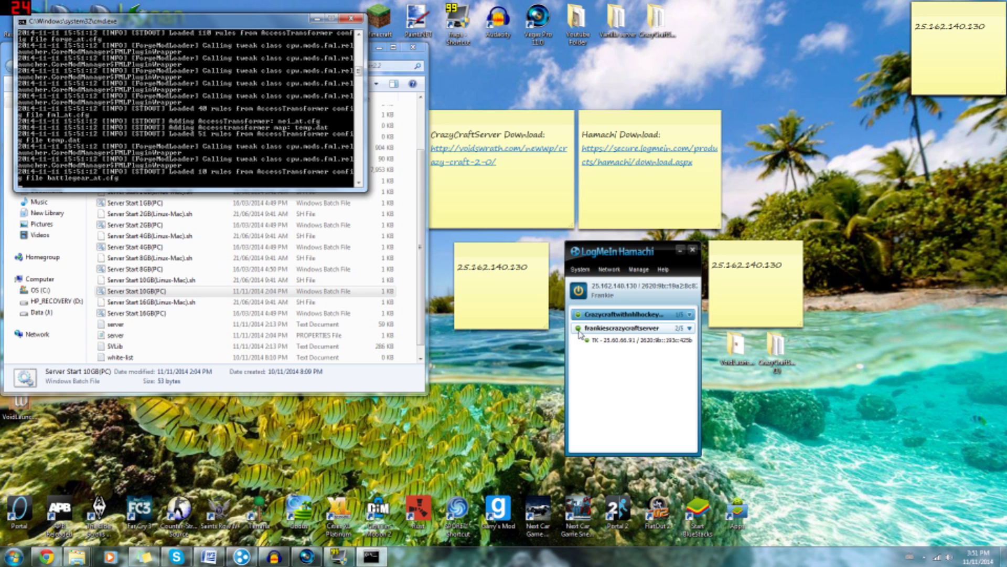
mouse_move(583, 318)
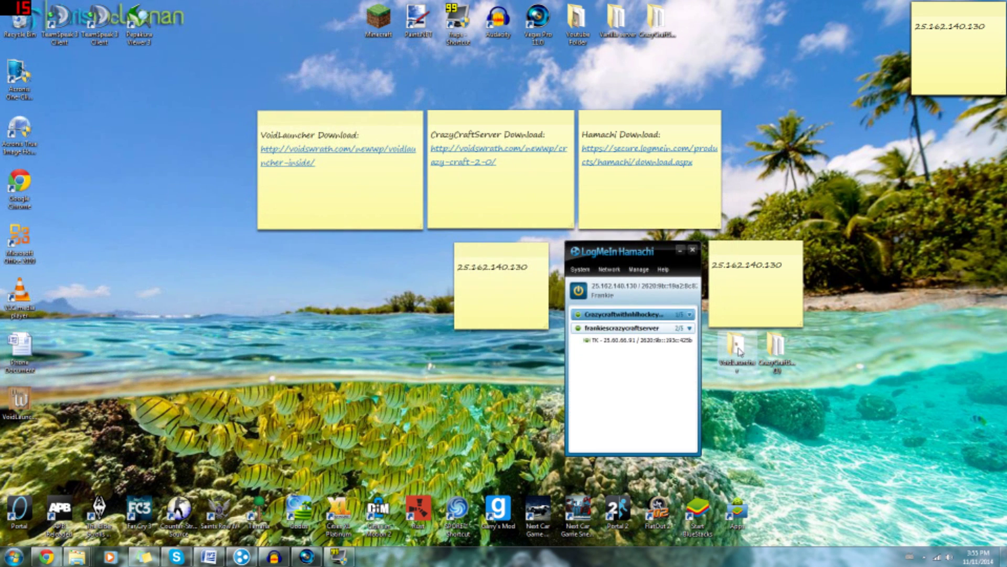
double_click(737, 346)
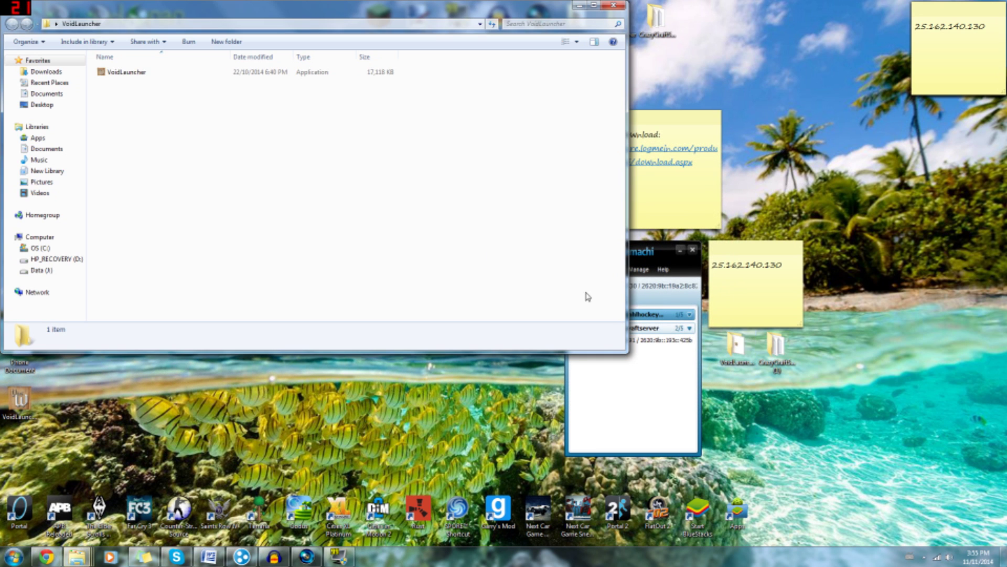
Start VoidLauncher and launch the CrazyCraft 2.2 modpack from its MOD PACK list
click(126, 74)
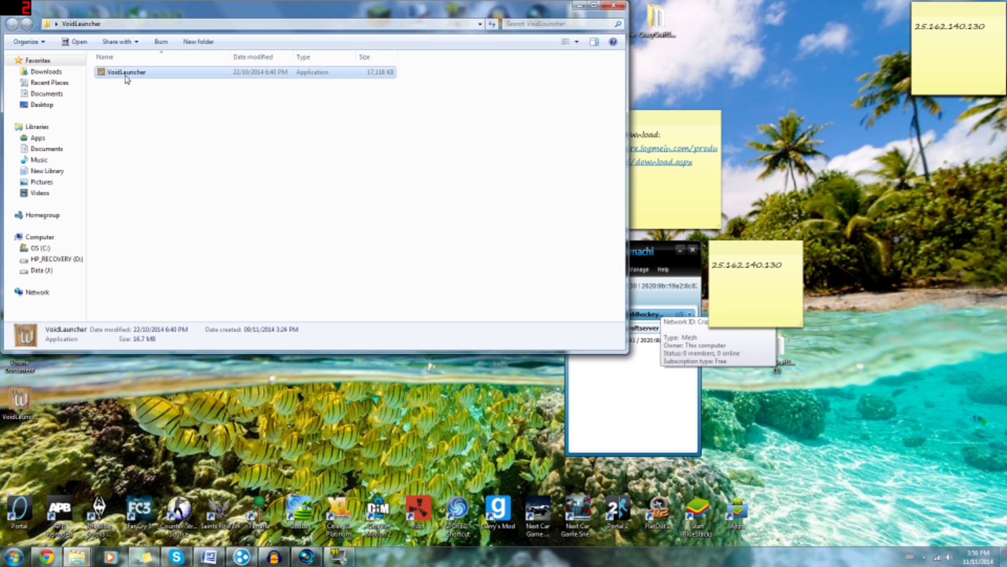
double_click(126, 74)
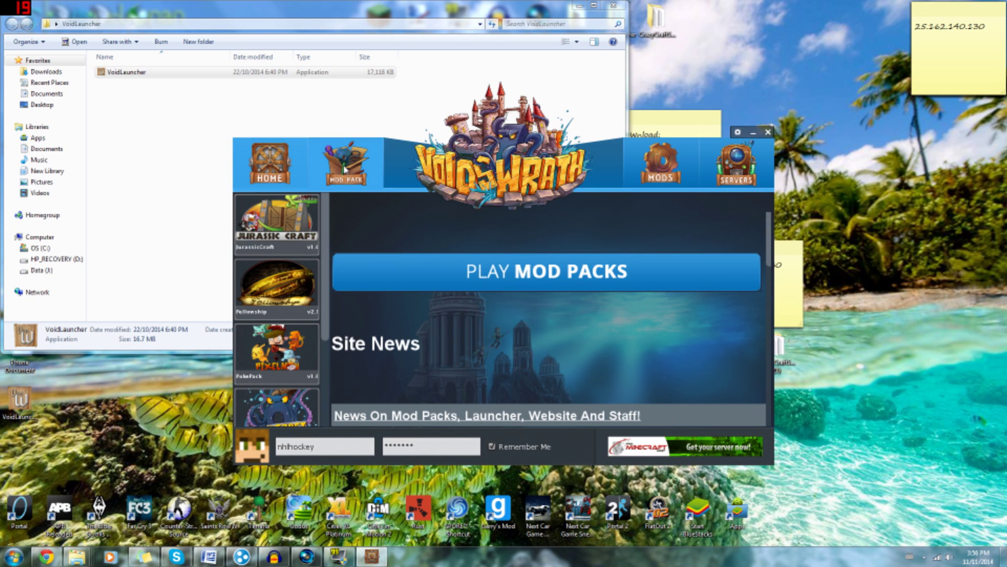
click(345, 169)
scroll(331, 303, down, 2)
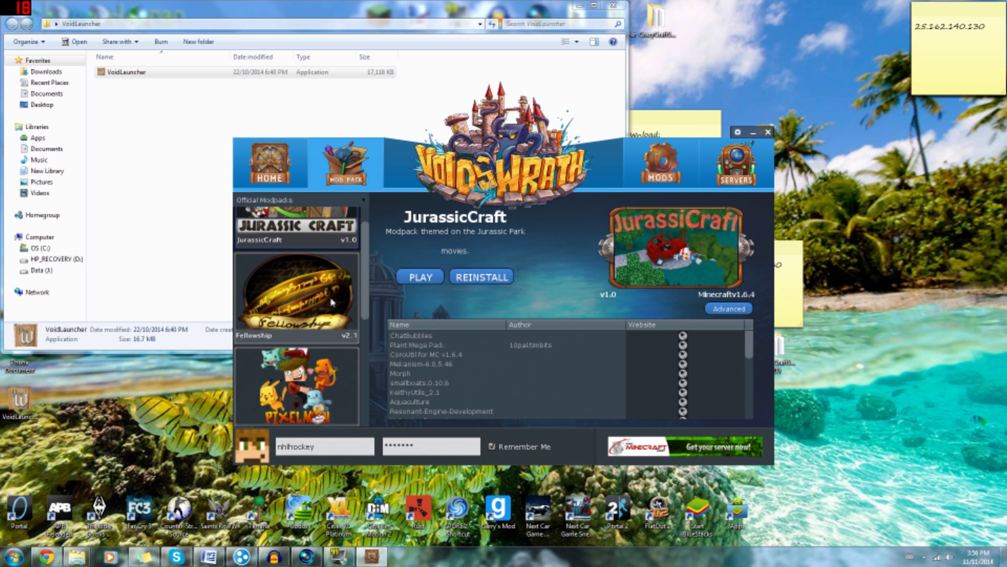
scroll(331, 302, down, 3)
click(309, 339)
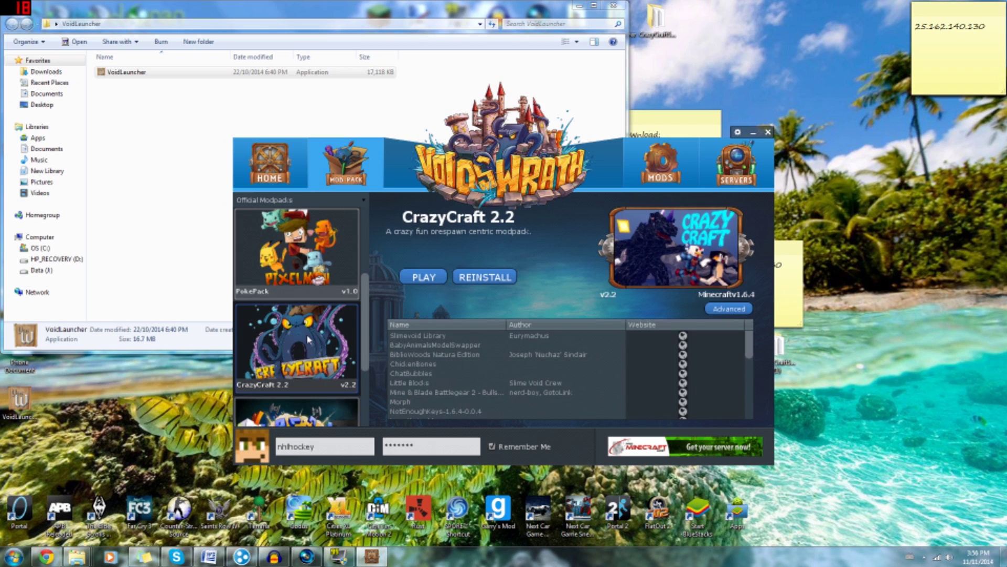
click(423, 277)
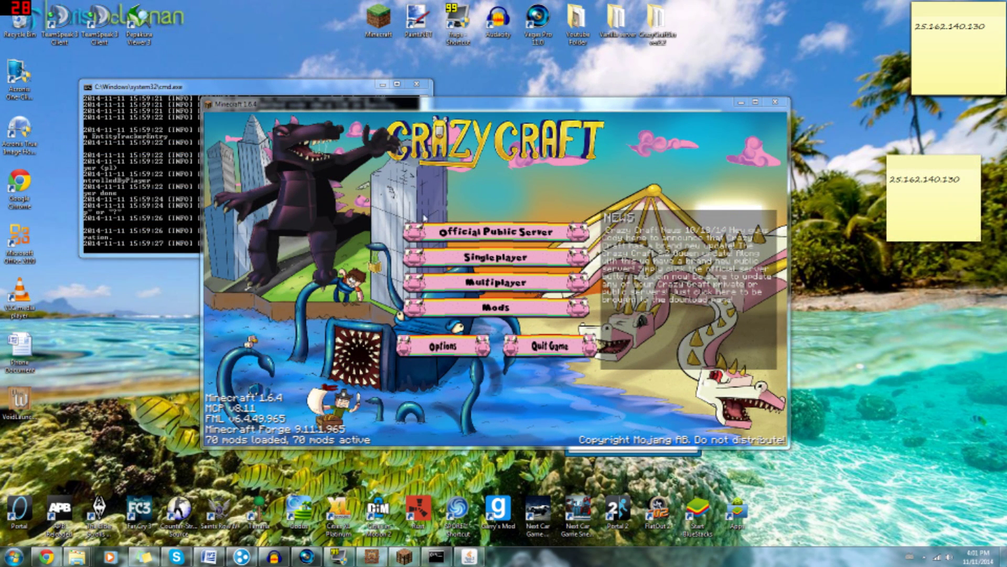
Join the server at 25.162.140.130 using Multiplayer's Direct Connect
click(502, 284)
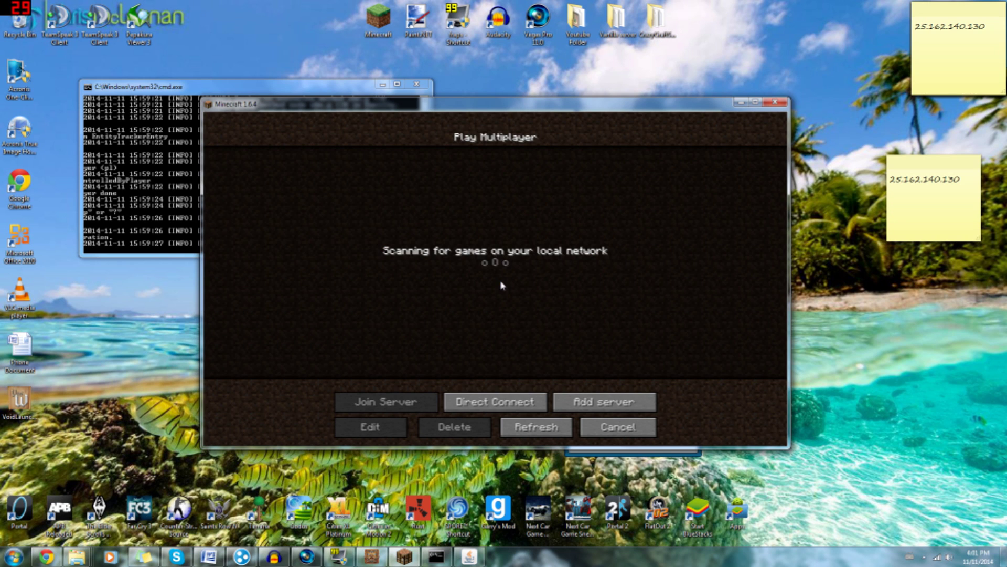
click(491, 402)
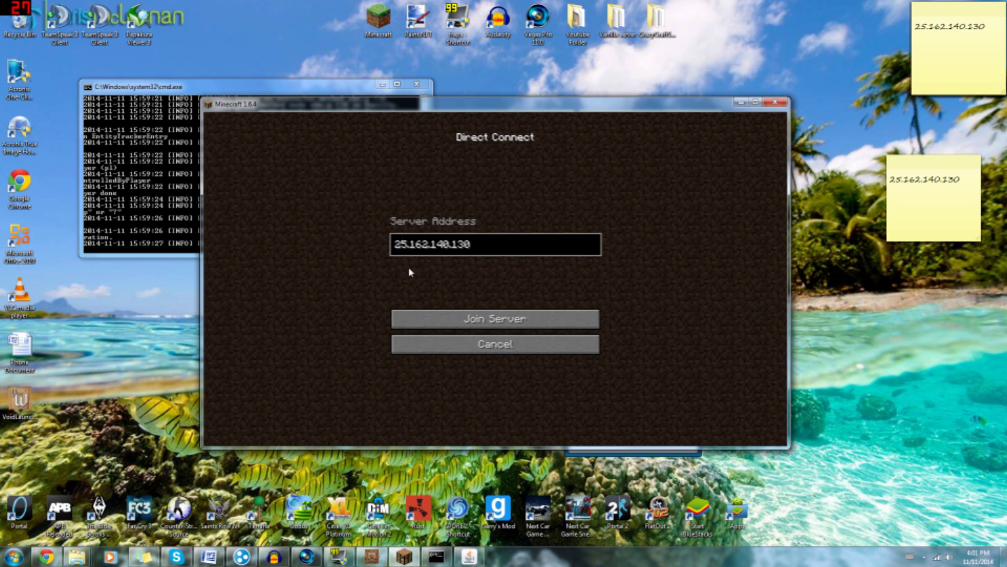
click(493, 319)
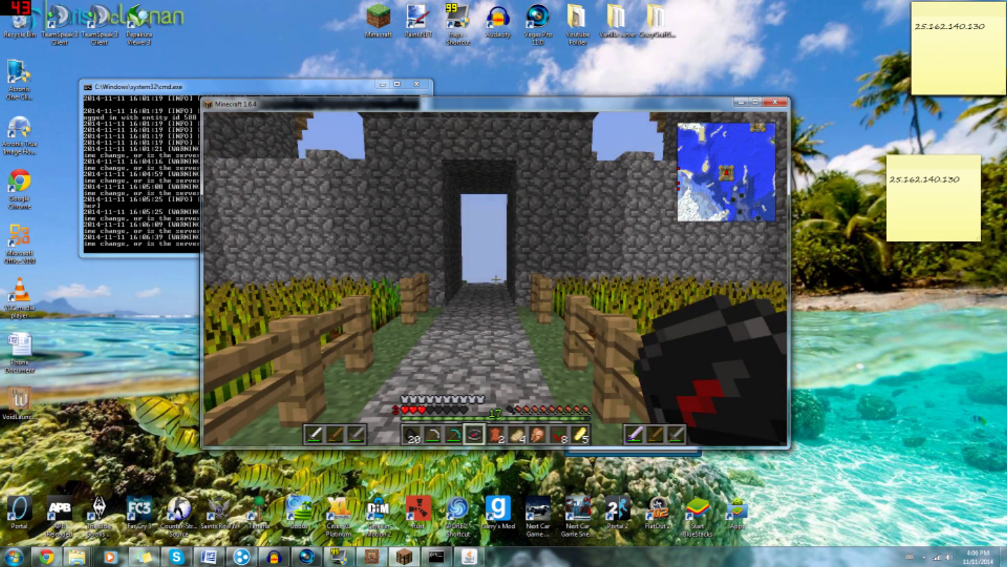
Walk forward through the stone gateway tunnel onto the grassy ledge overlooking the ocean
key(w)
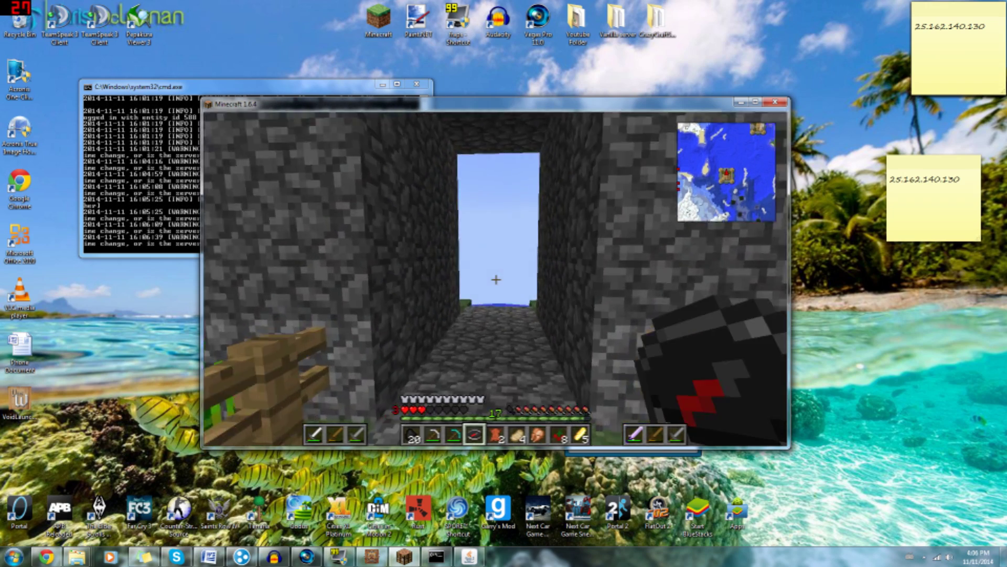
key(w)
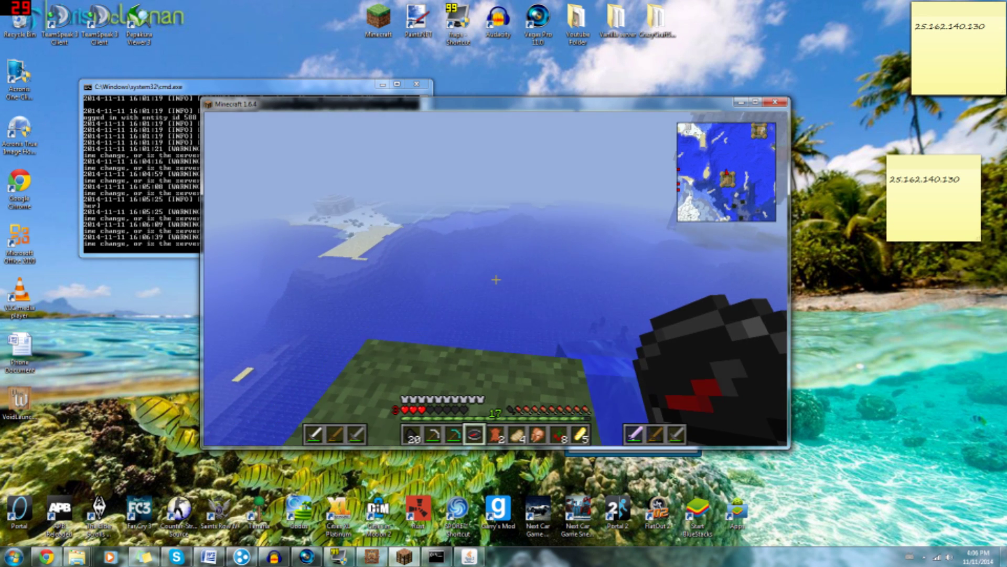
key(w)
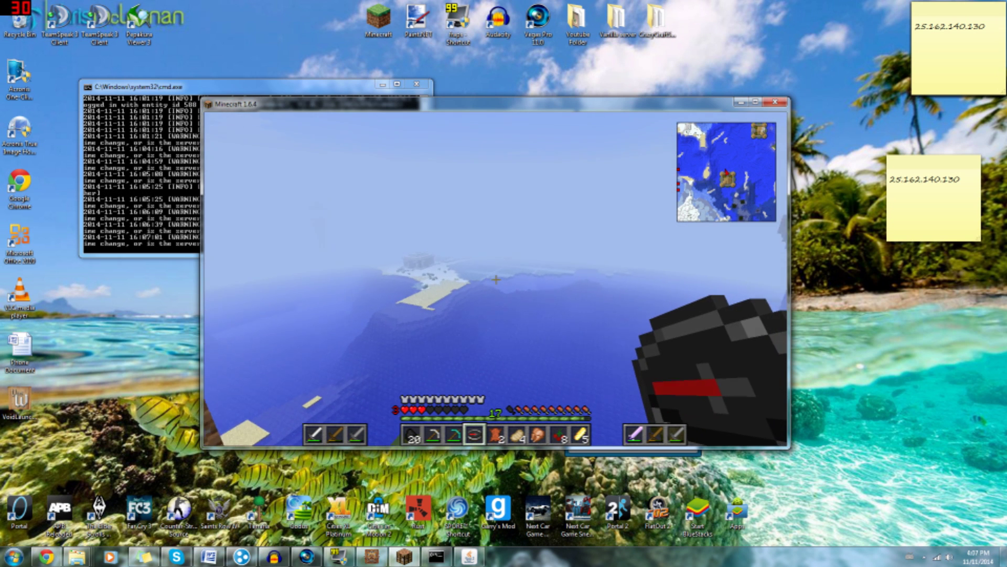